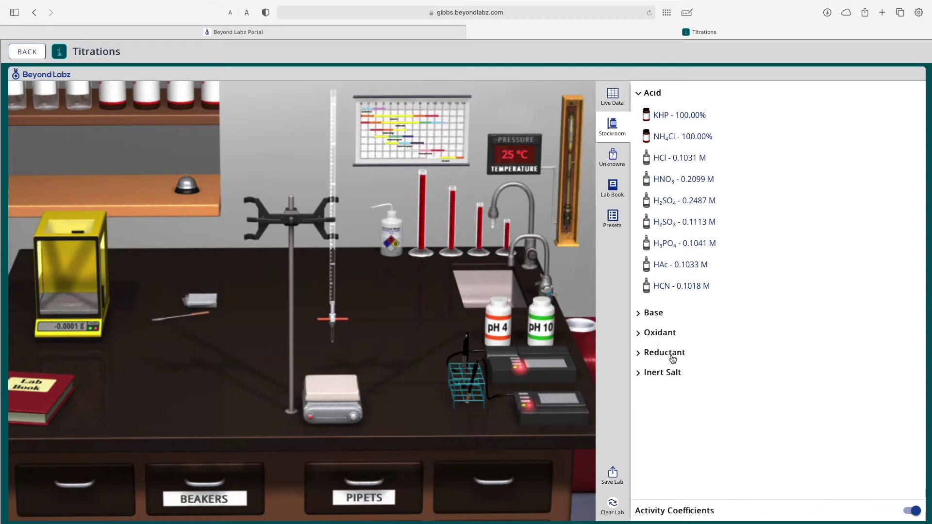
- Add 0.1031 M HCl and 0.1104 M NaOH from the stockroom
click(695, 158)
click(662, 316)
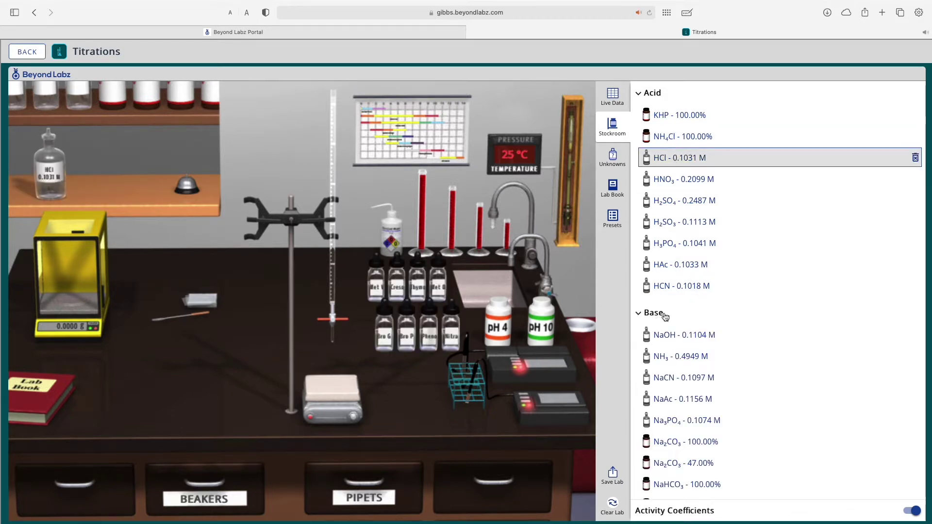
click(668, 335)
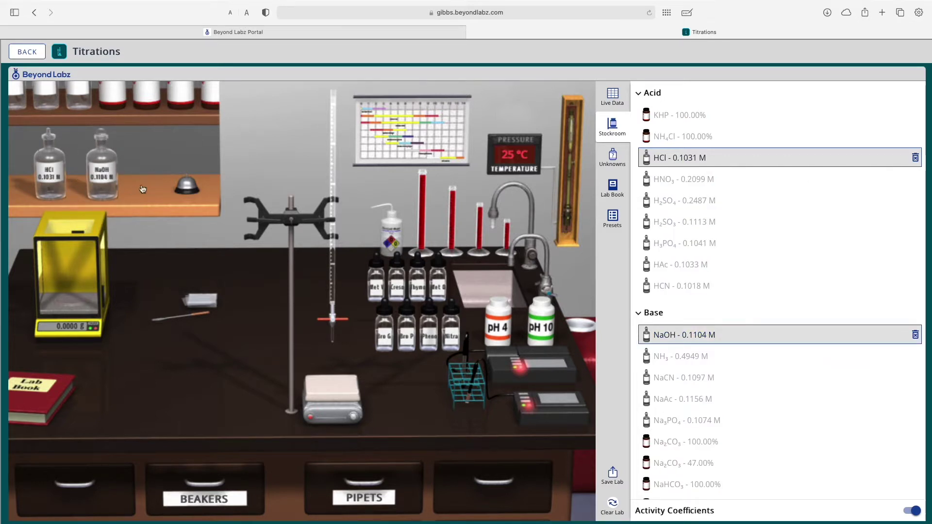
- Move the HCl and NaOH bottles from the shelf onto the bench side by side
scroll(758, 201, down, 3)
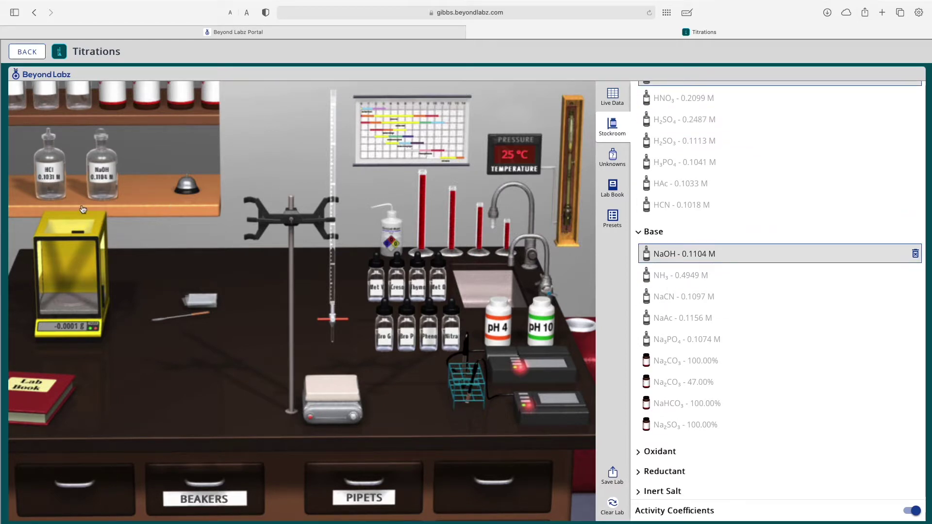
click(58, 182)
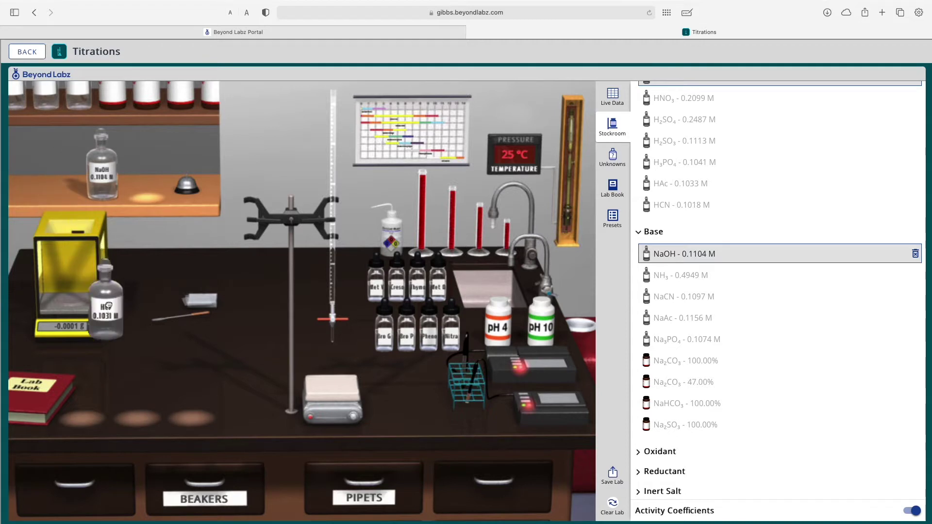
click(97, 189)
drag(97, 190, 195, 386)
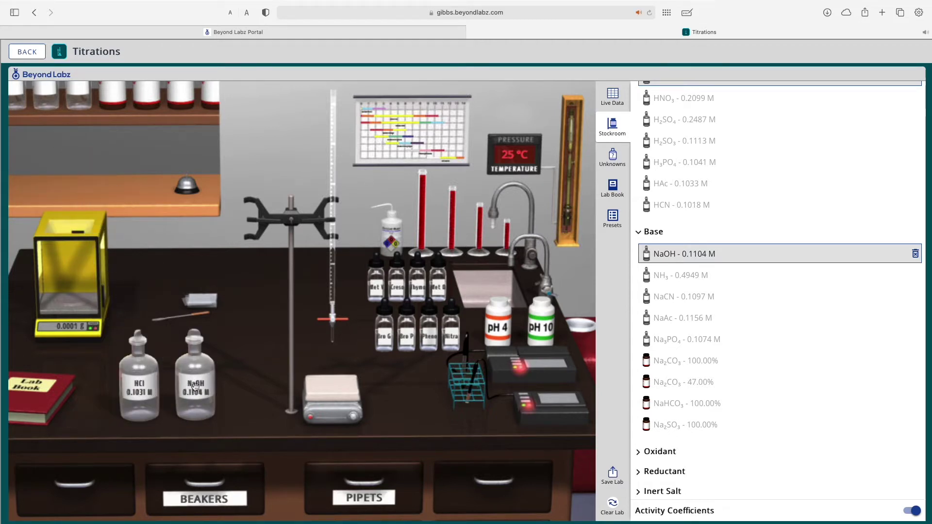
- Pour HCl into a beaker on the stir plate, then move it beside the NaOH bottle
click(213, 482)
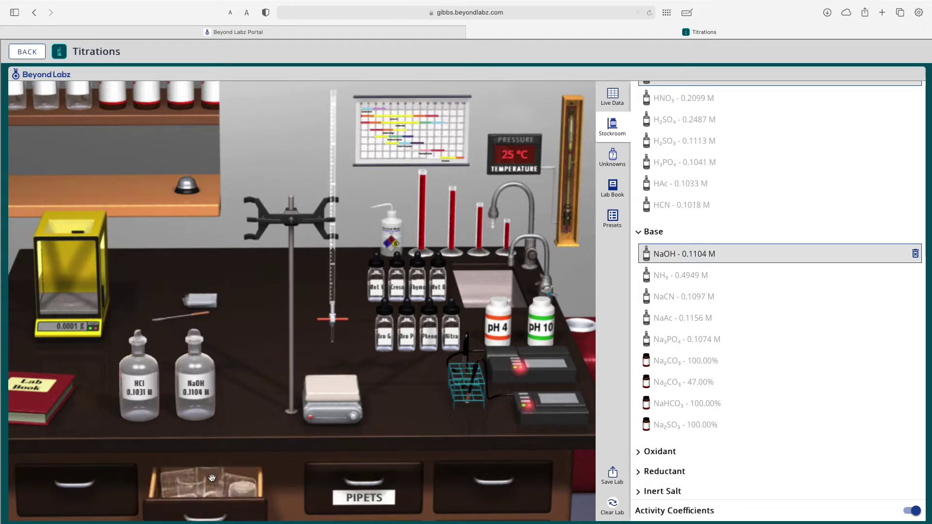
click(213, 494)
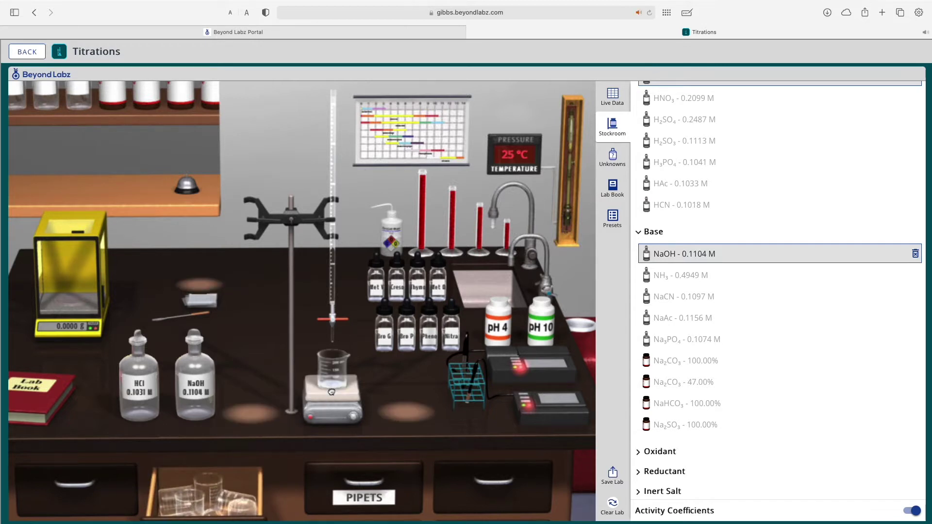
drag(135, 387, 88, 395)
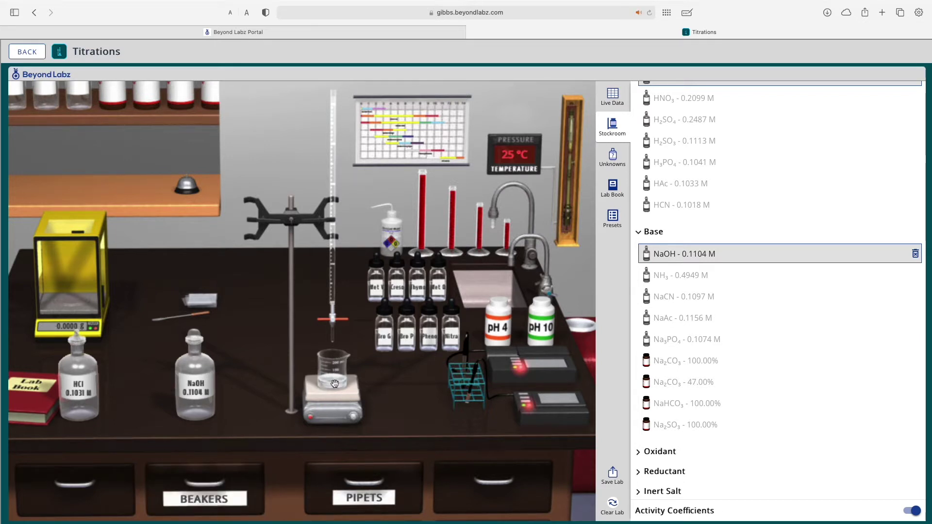
drag(335, 371, 263, 405)
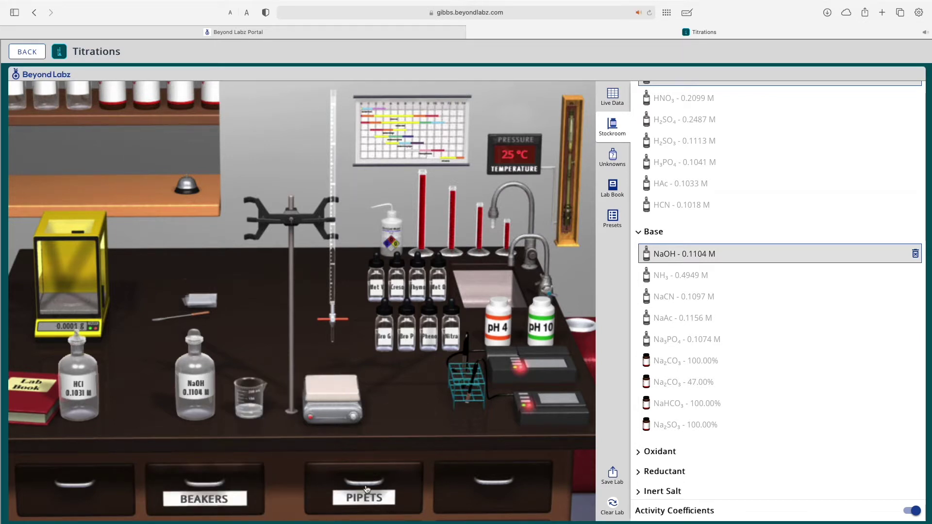
- Pipet 25 mL of HCl into a new beaker and set it on the stir plate
mouse_move(374, 491)
drag(397, 493, 251, 265)
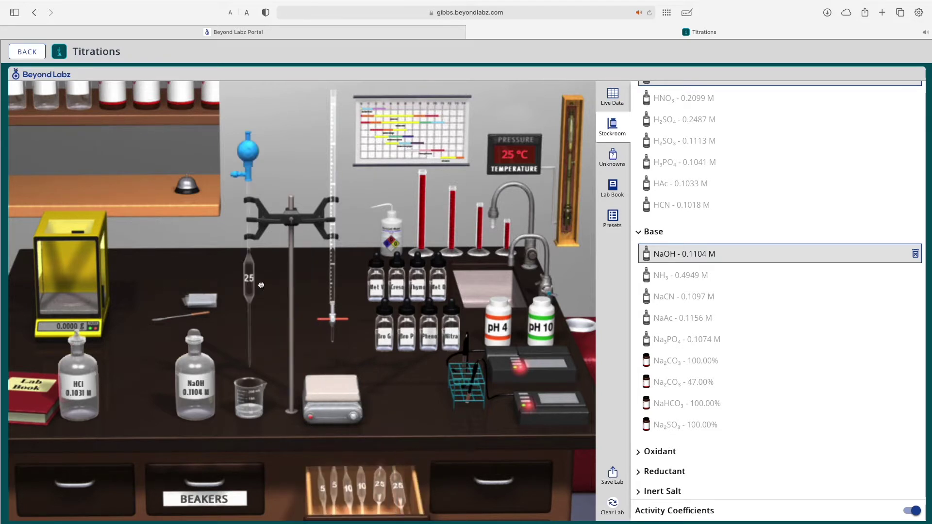
click(251, 162)
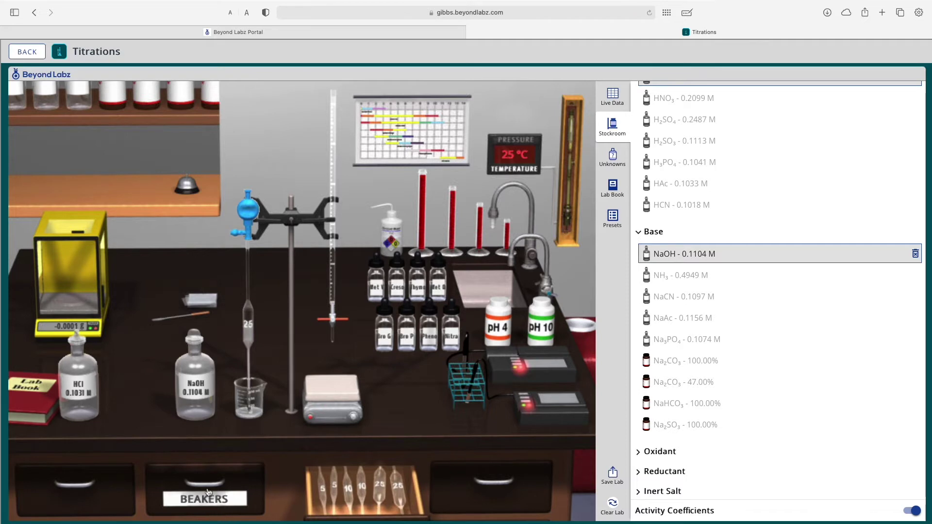
drag(248, 410, 384, 399)
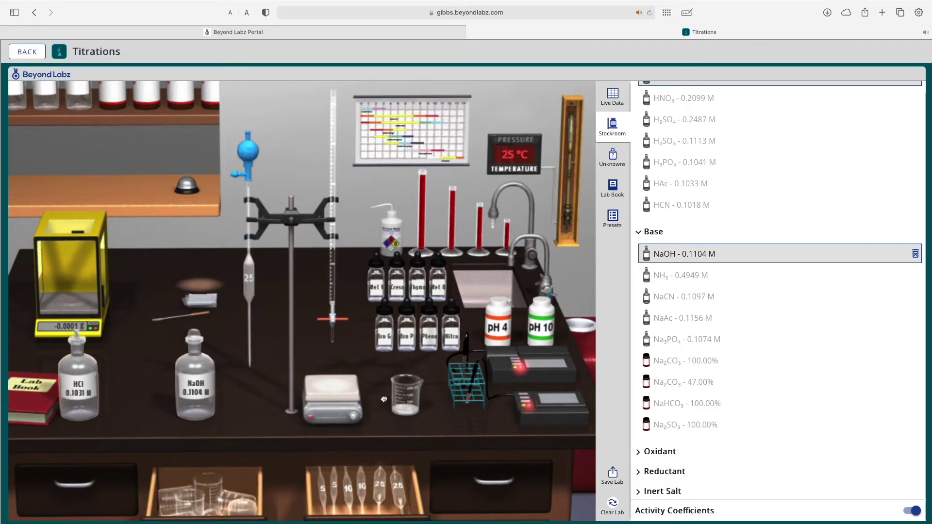
drag(216, 494, 250, 420)
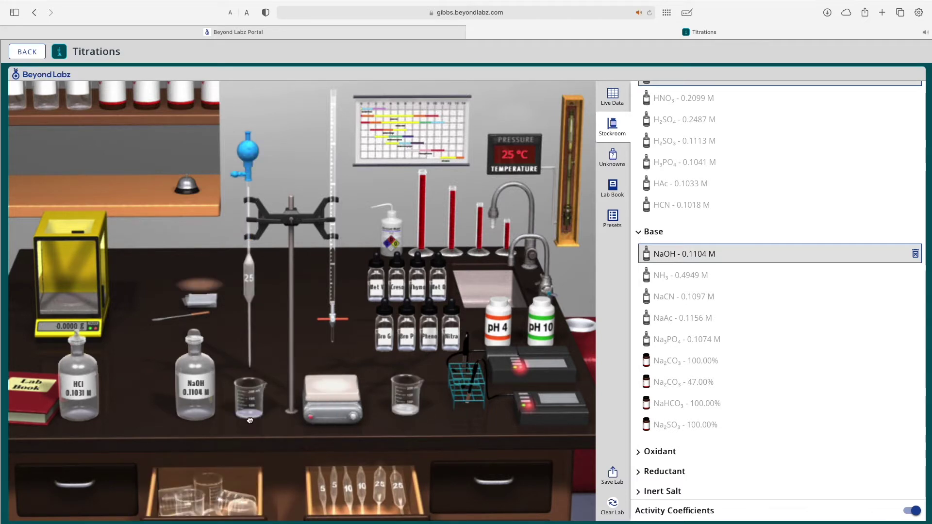
click(251, 154)
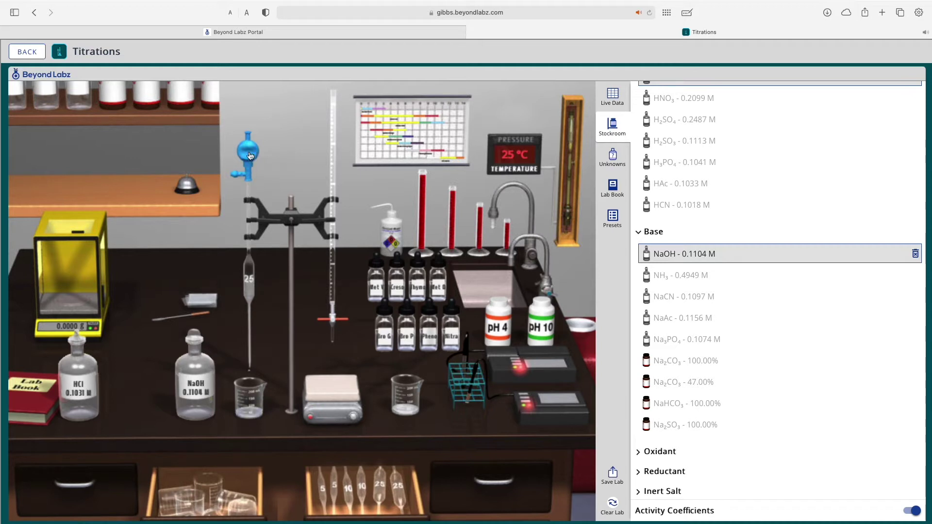
drag(249, 408, 312, 382)
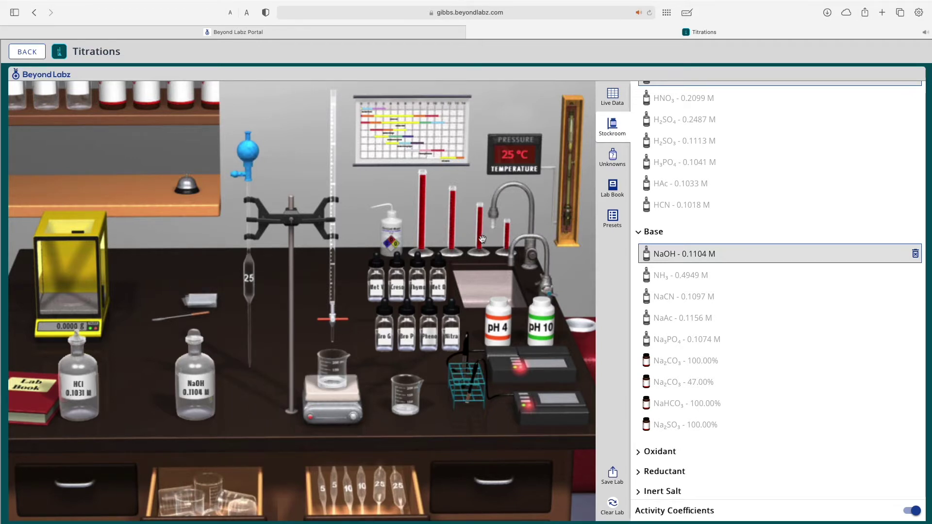
drag(482, 239, 346, 363)
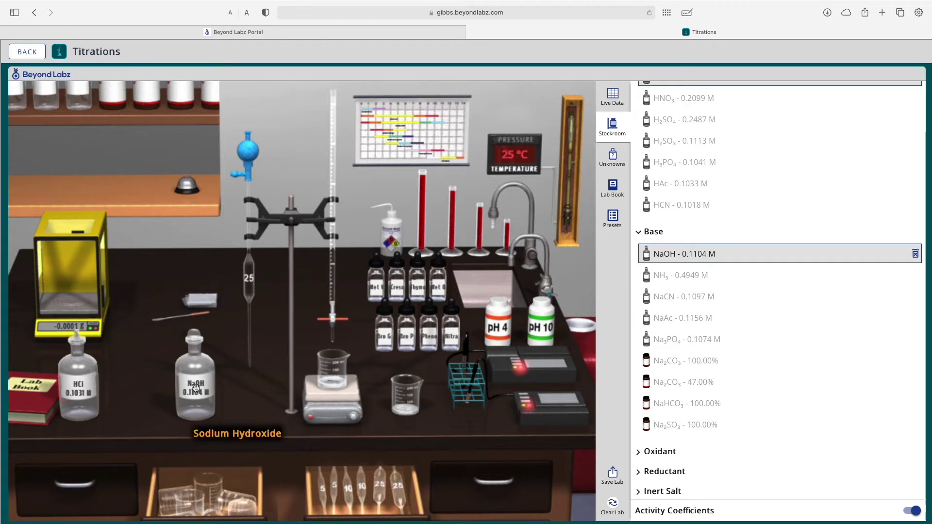
- Fill the buret with 0.1104 M NaOH so it reads 0 mL
drag(192, 387, 338, 106)
click(338, 107)
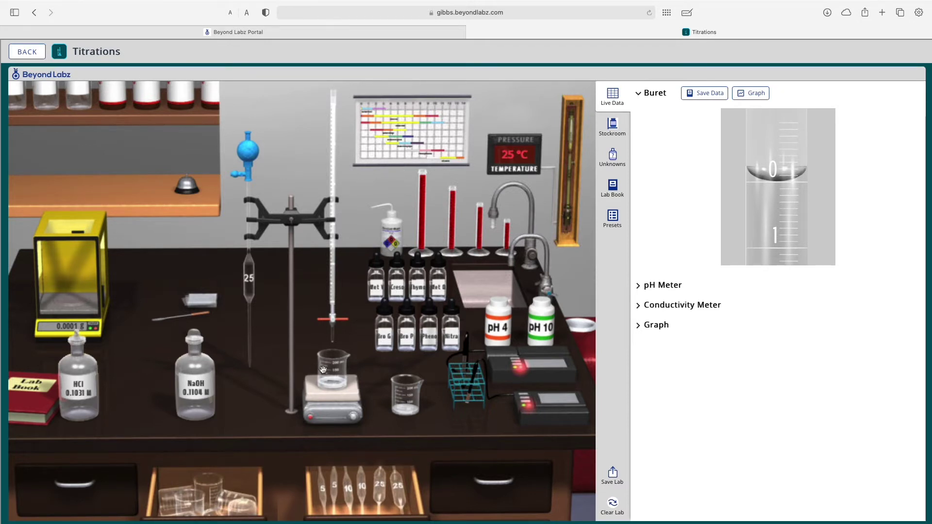
- Consult the indicator chart, then add Cresol Red to the HCl beaker, tinting it orange-red
click(408, 136)
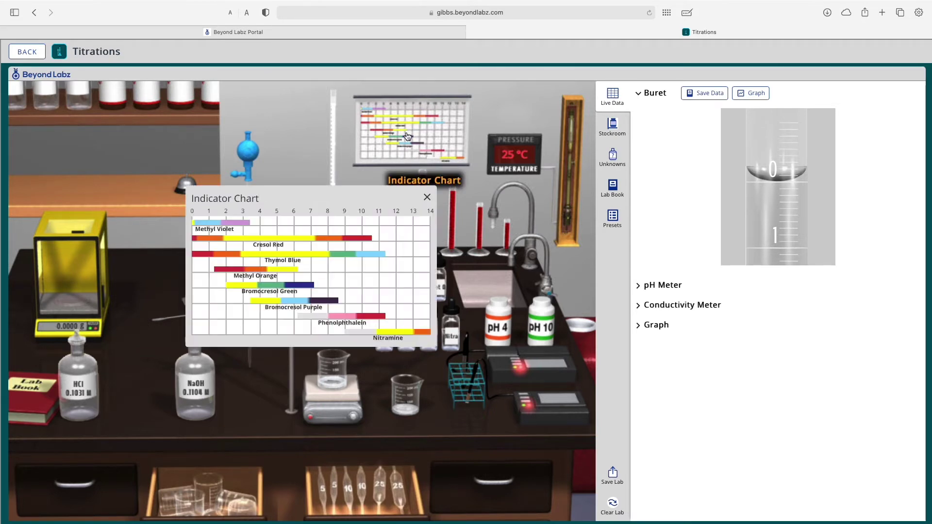
drag(312, 247, 388, 208)
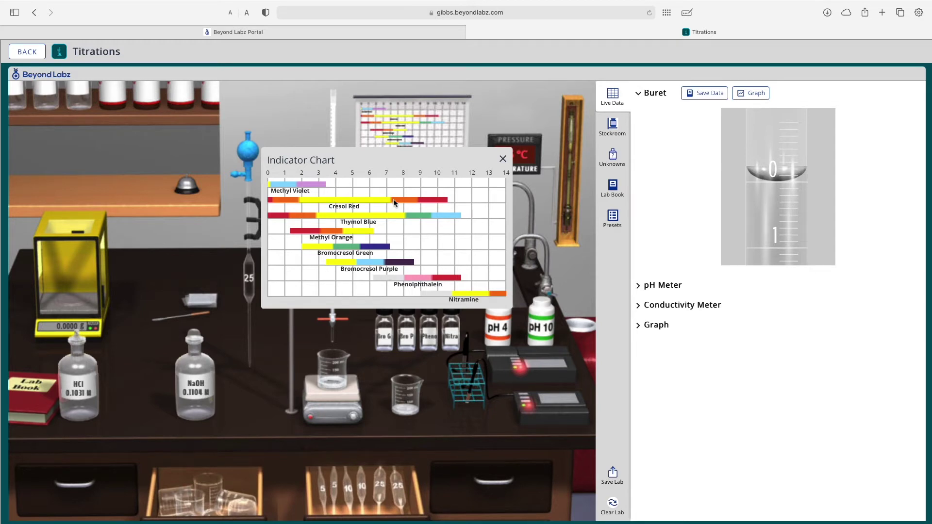
click(503, 160)
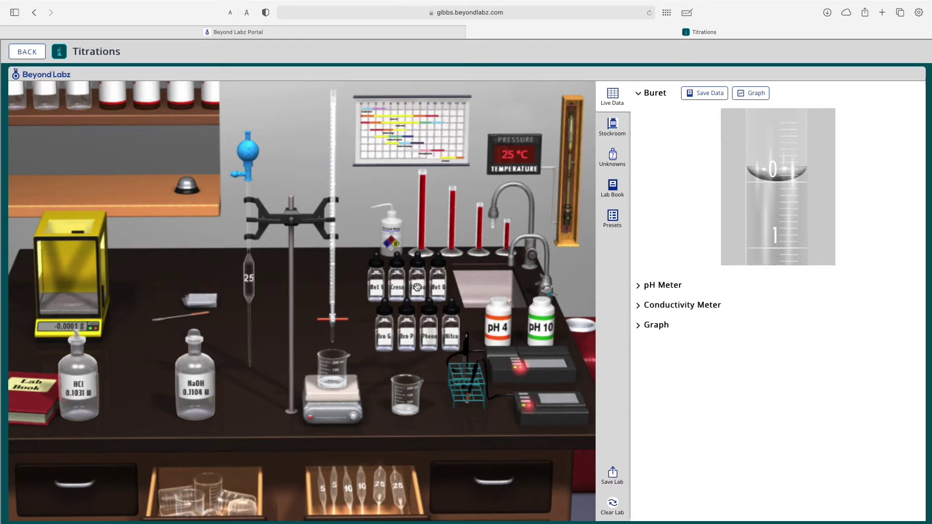
drag(396, 287, 338, 350)
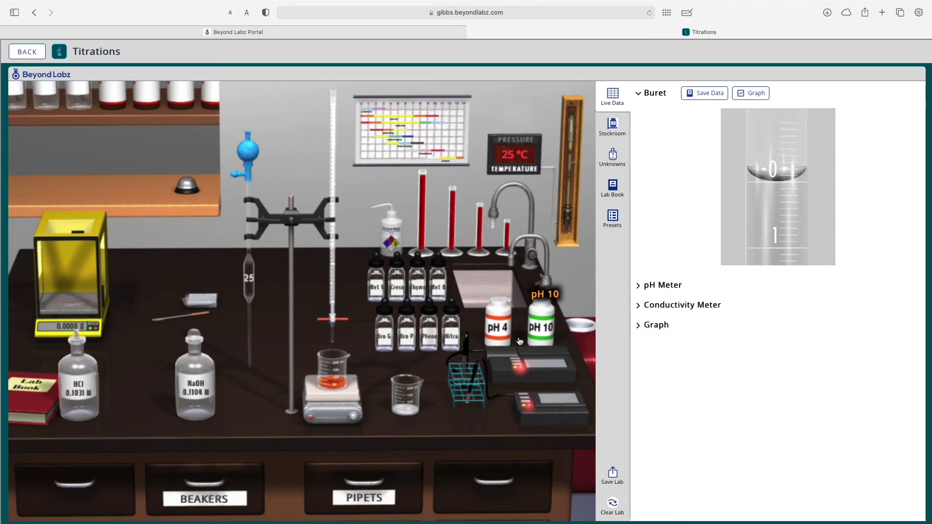
- Turn on the pH and conductivity meters and place the conductivity probe in the beaker
click(515, 367)
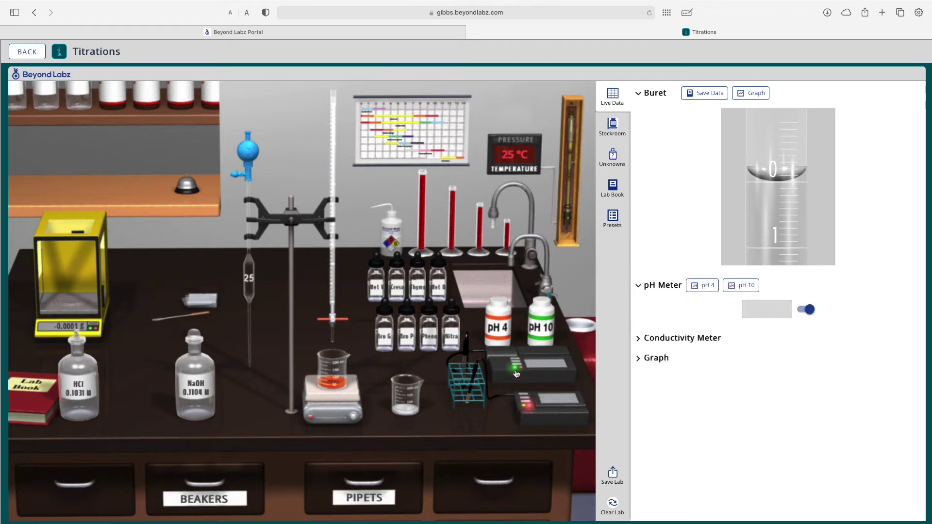
click(528, 411)
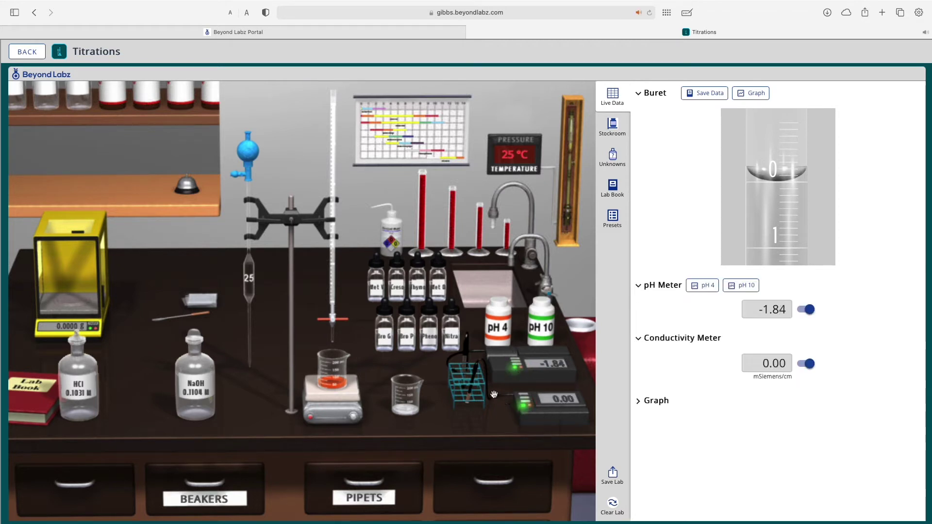
drag(475, 388, 346, 321)
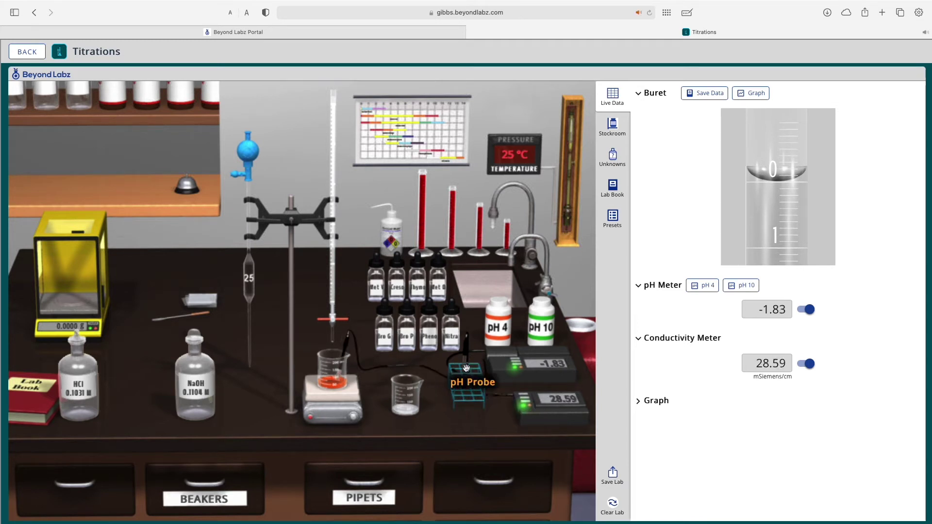
- Calibrate the pH probe in pH 4 and pH 10 buffers, then place it in the acid
drag(465, 368, 497, 291)
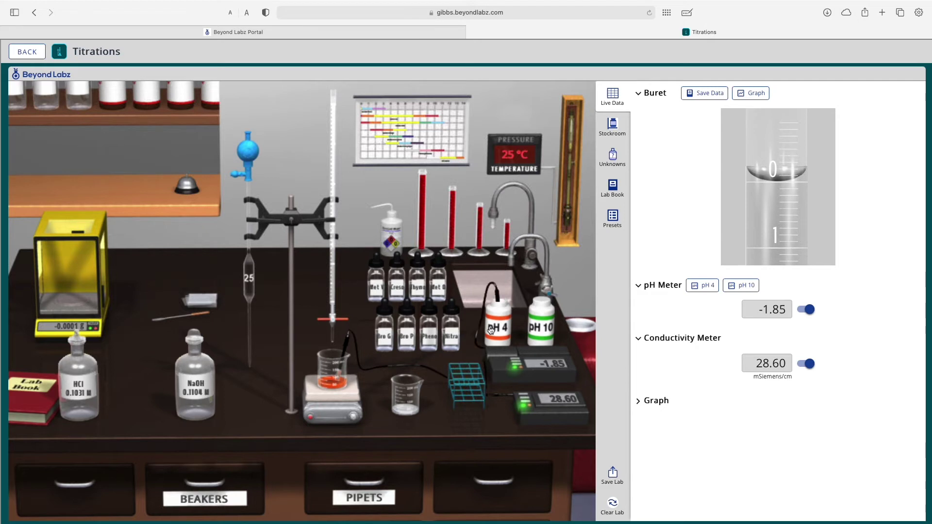
click(704, 286)
drag(500, 301, 543, 299)
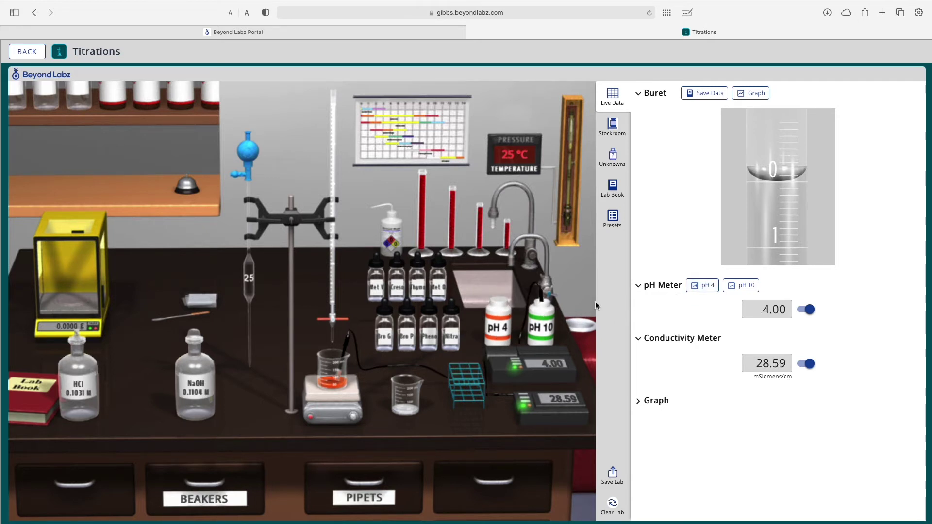
click(743, 288)
drag(541, 301, 341, 358)
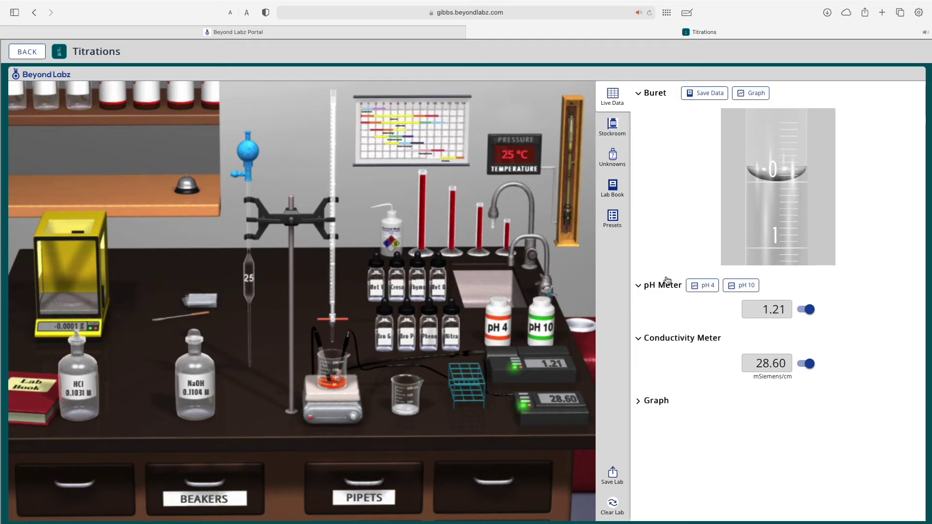
- Run NaOH into the acid while recording and graphing pH and conductivity to about pH 11.91
drag(333, 319, 333, 339)
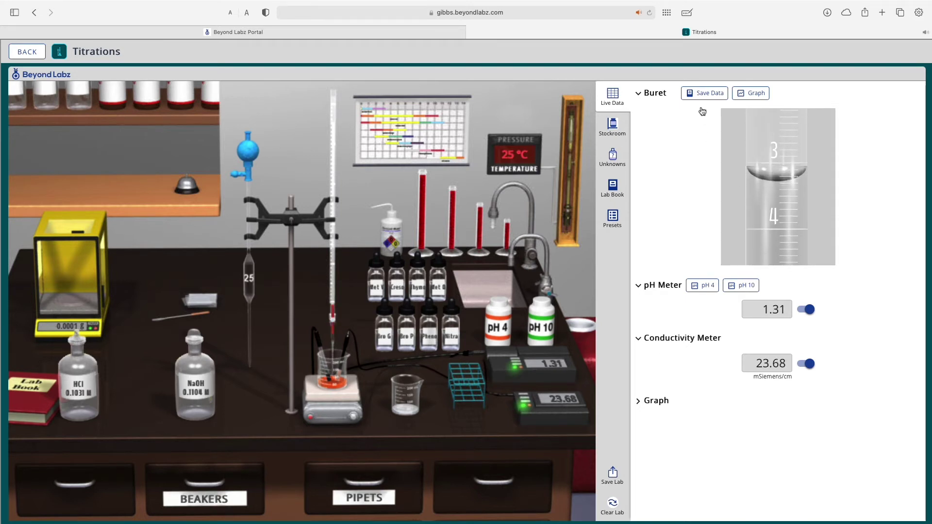
click(694, 93)
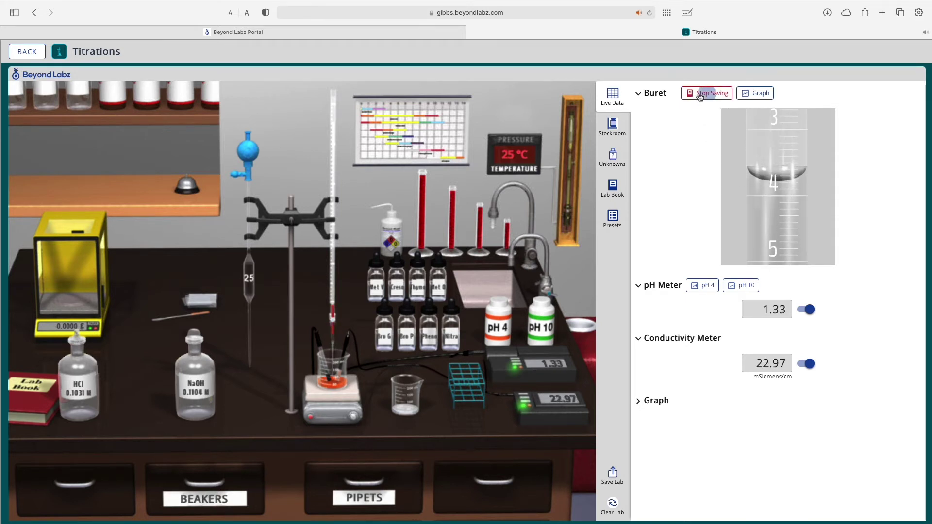
click(743, 92)
scroll(731, 358, down, 1)
scroll(701, 299, up, 1)
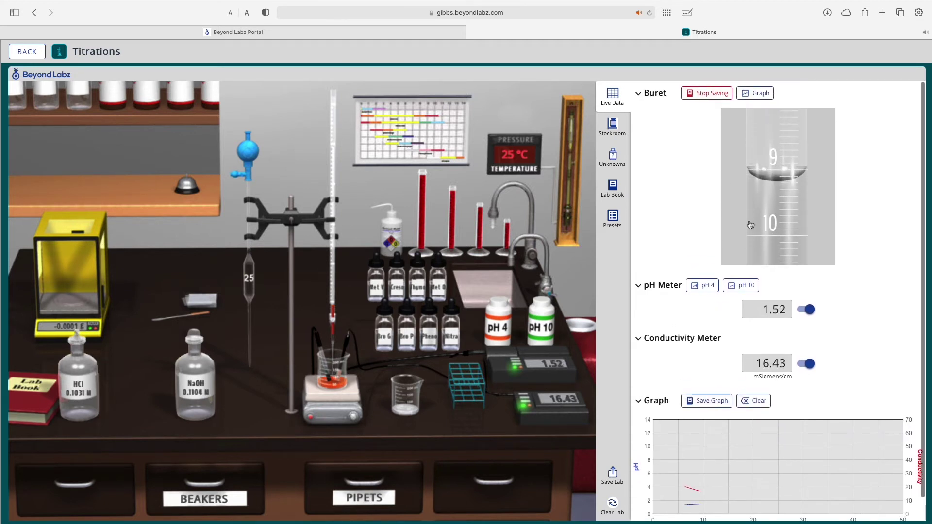
scroll(747, 487, down, 1)
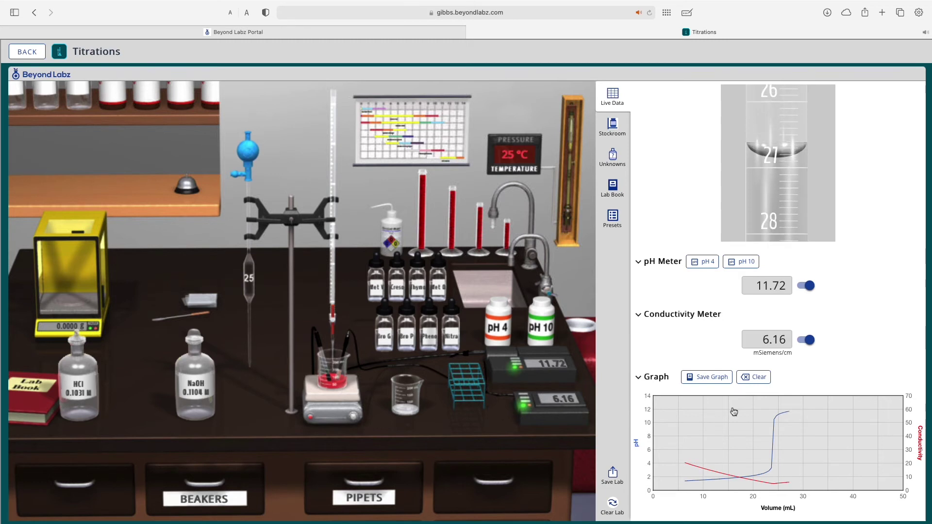
scroll(790, 327, up, 2)
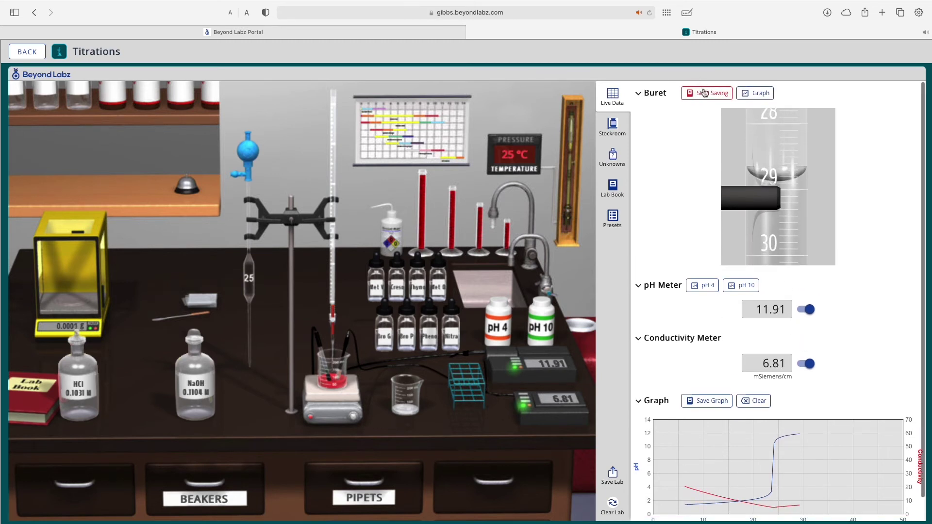
- Stop the titrant at about 31 mL and save the titration graph
click(352, 327)
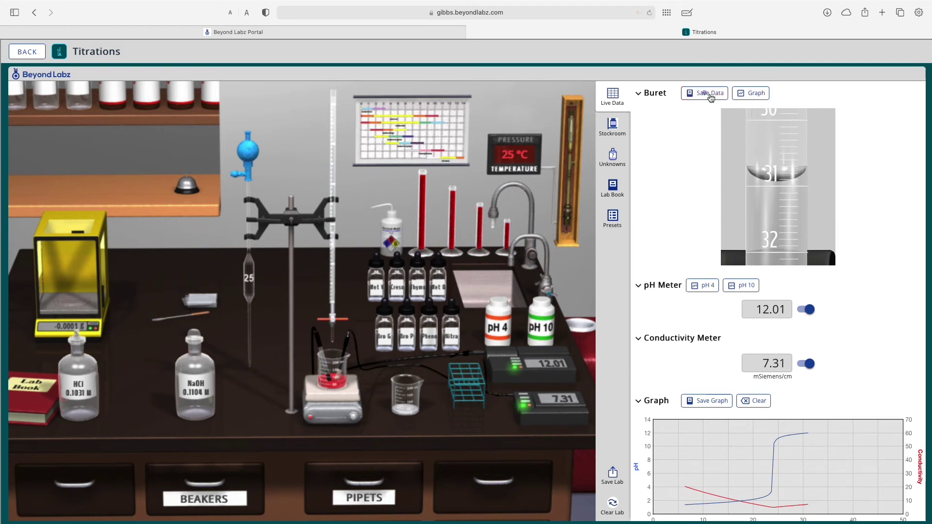
scroll(698, 265, down, 1)
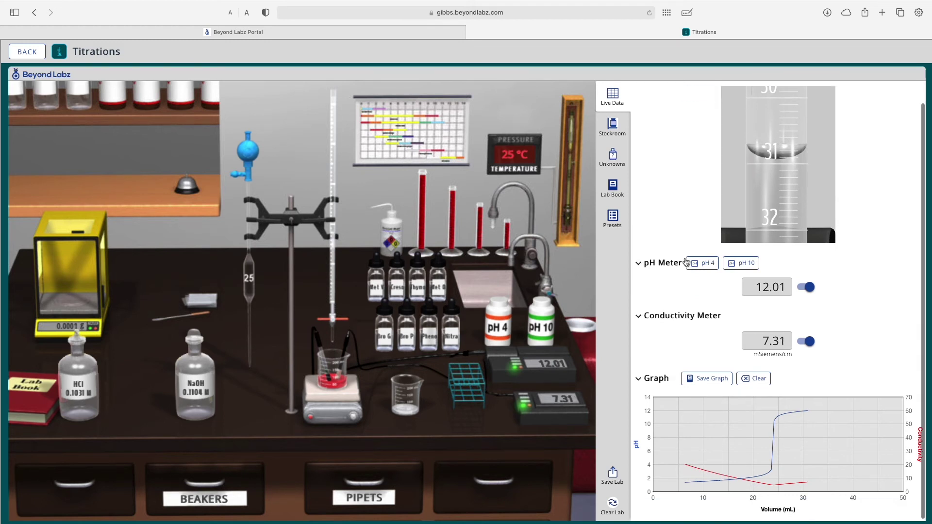
click(708, 379)
- Review the saved data table and pH/conductivity graph in the lab book
click(613, 186)
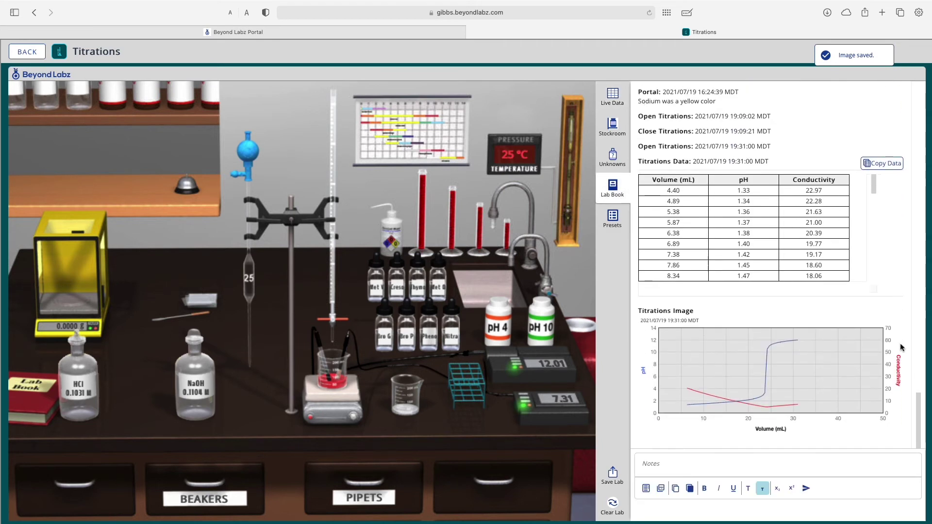
scroll(737, 246, down, 3)
scroll(737, 246, up, 3)
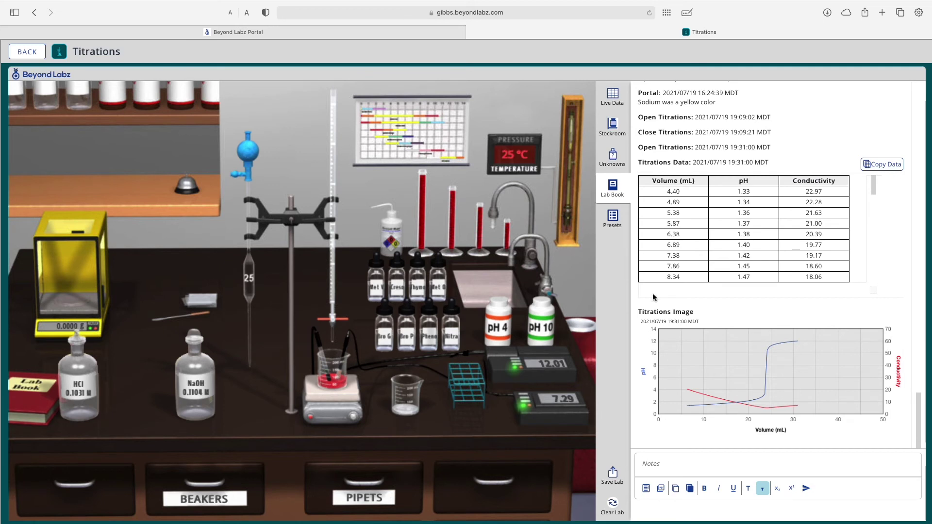
click(614, 156)
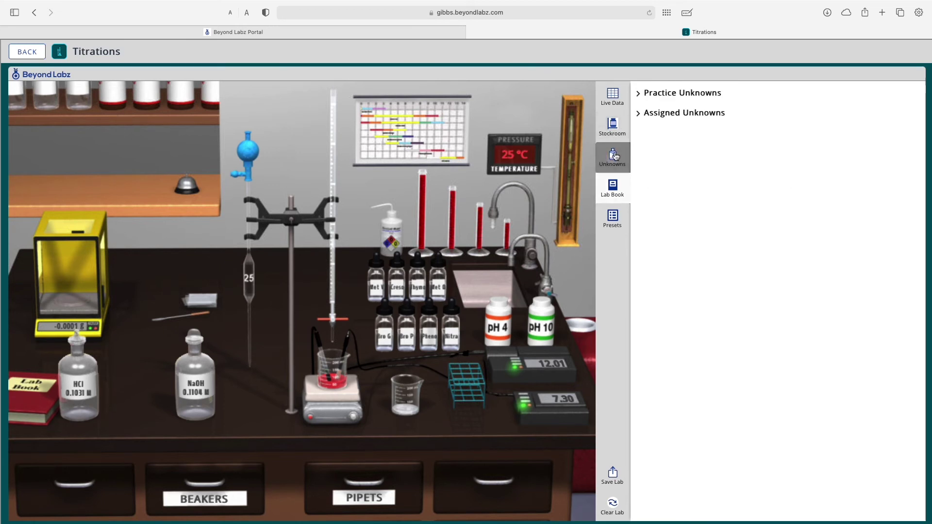
- Expand Practice and Assigned Unknowns, then view the four saved labs under Presets
click(671, 93)
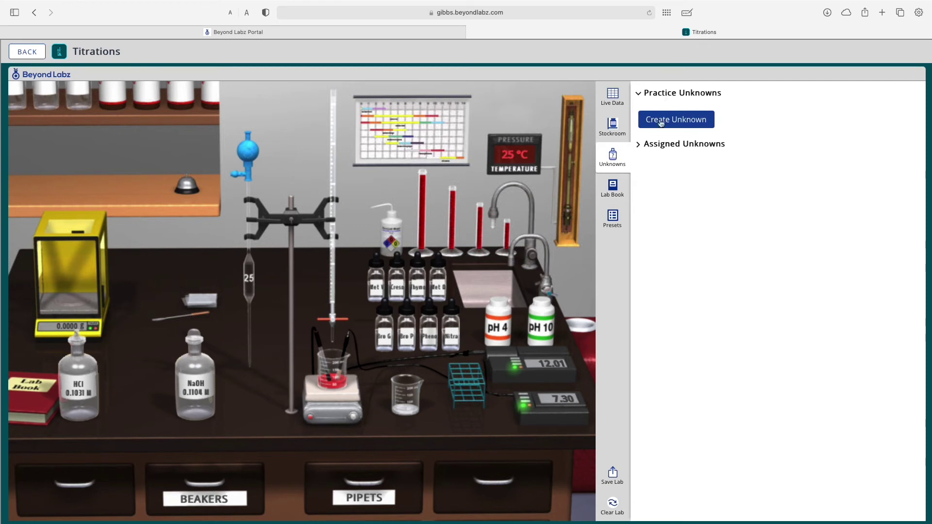
click(665, 145)
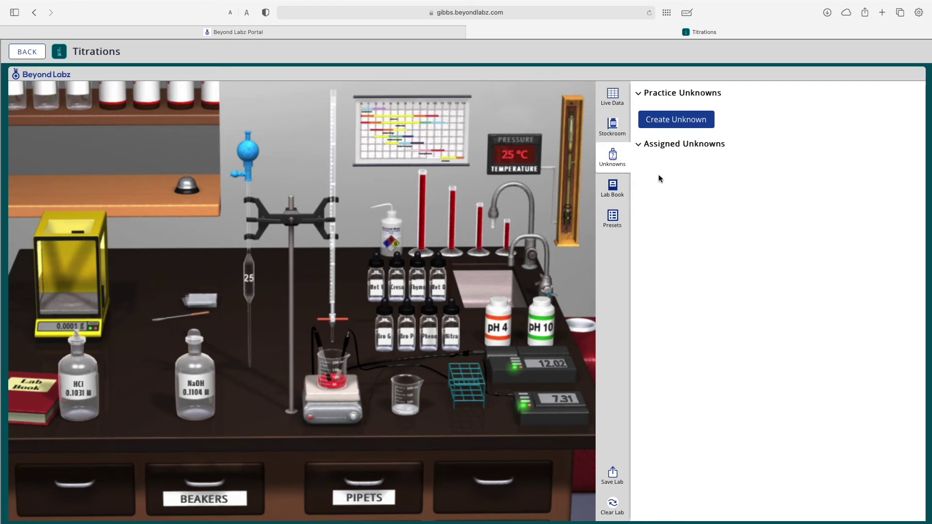
click(612, 219)
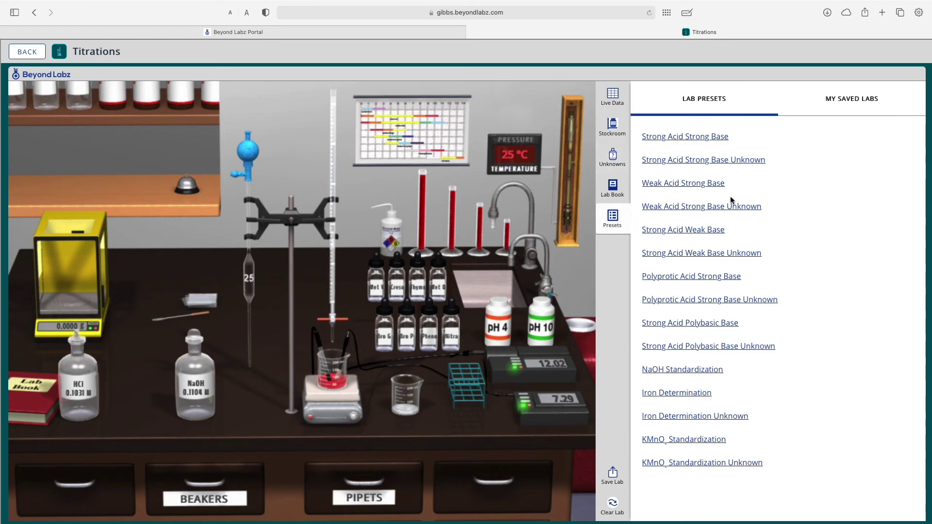
click(840, 103)
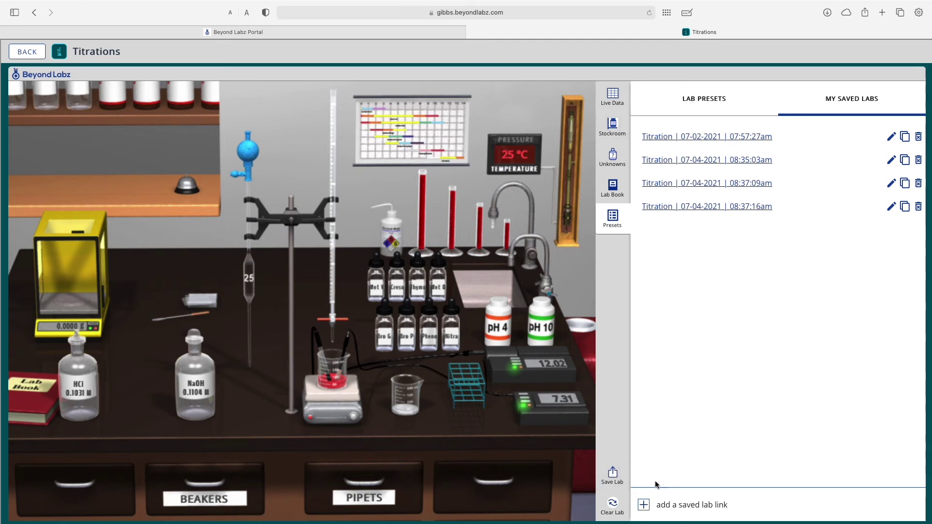
- Show live data (pH 12.01, 7.30 mS/cm), briefly viewing and closing the balance close-up
click(612, 96)
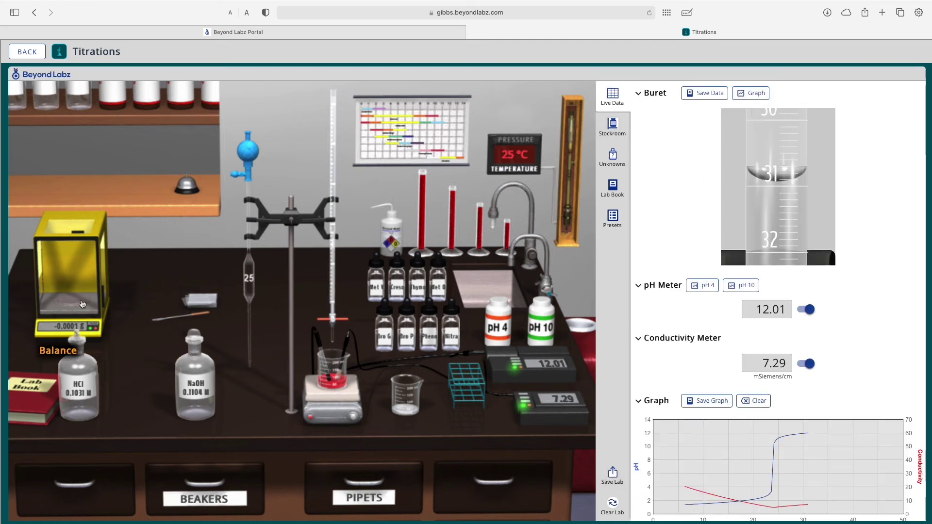
click(94, 304)
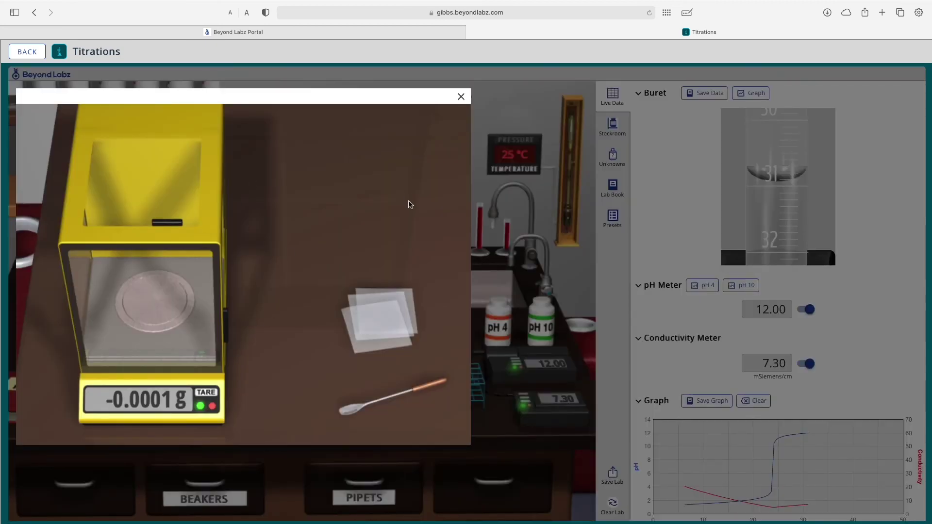
click(461, 97)
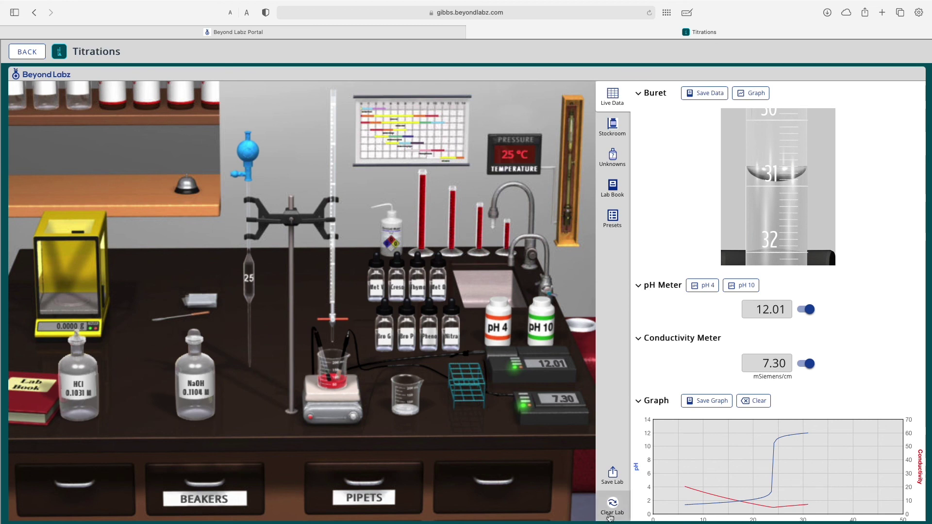
- Clear the titration beaker, probes and meter readings from the lab bench
click(612, 504)
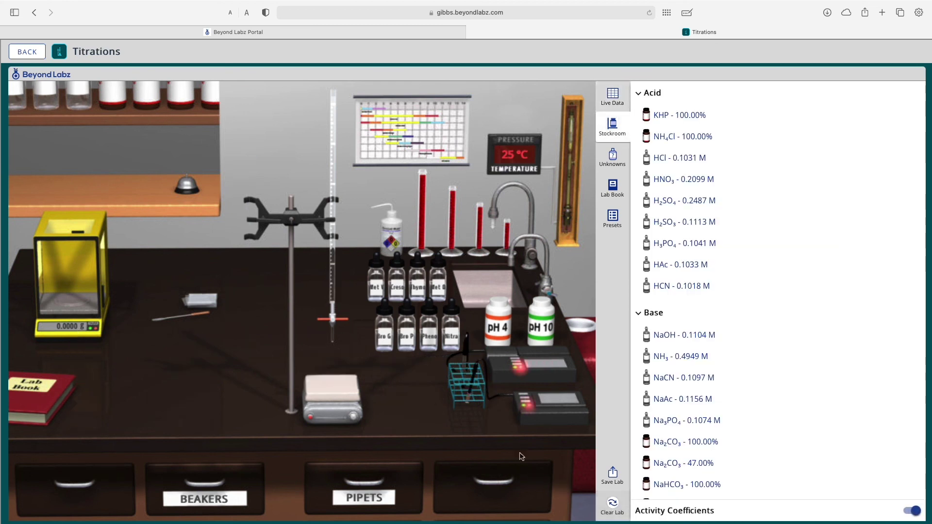